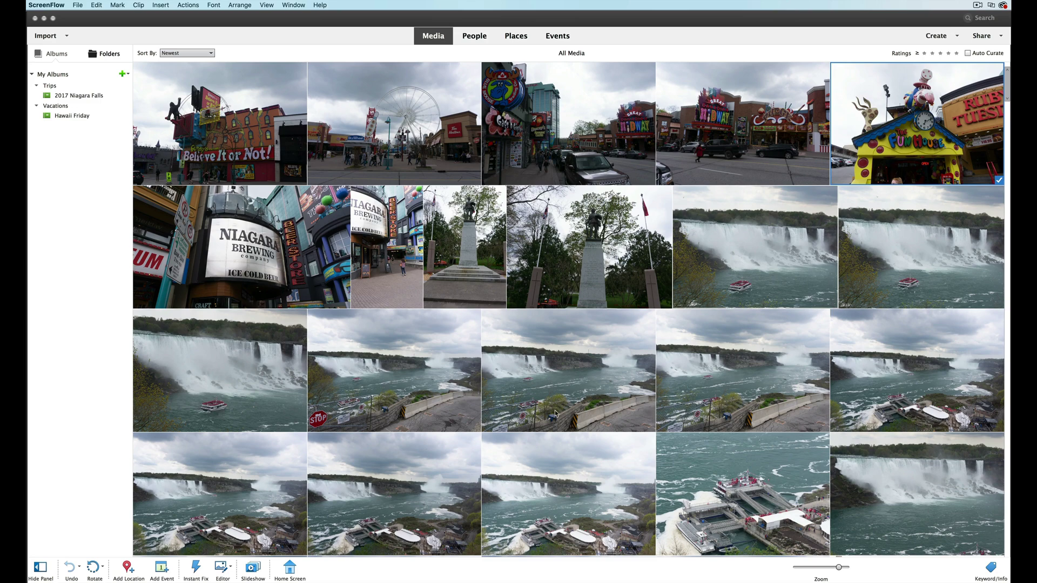
Start importing photos from files and folders, and open the Pictures folder inside MyData on the 192.168.1.15 network location
{"action": "left_click", "coordinate": [276, 54]}
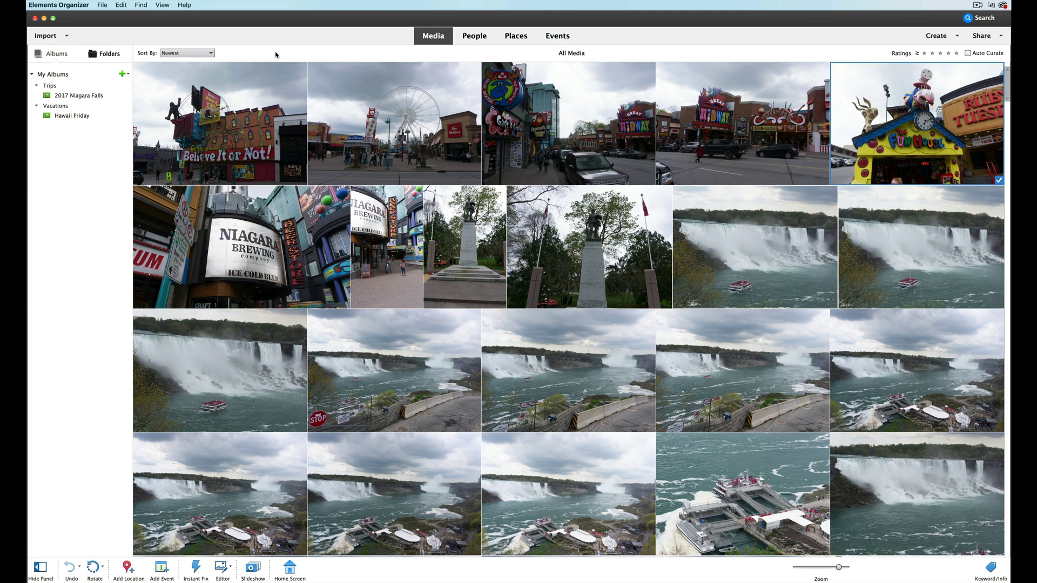
{"action": "left_click", "coordinate": [102, 6]}
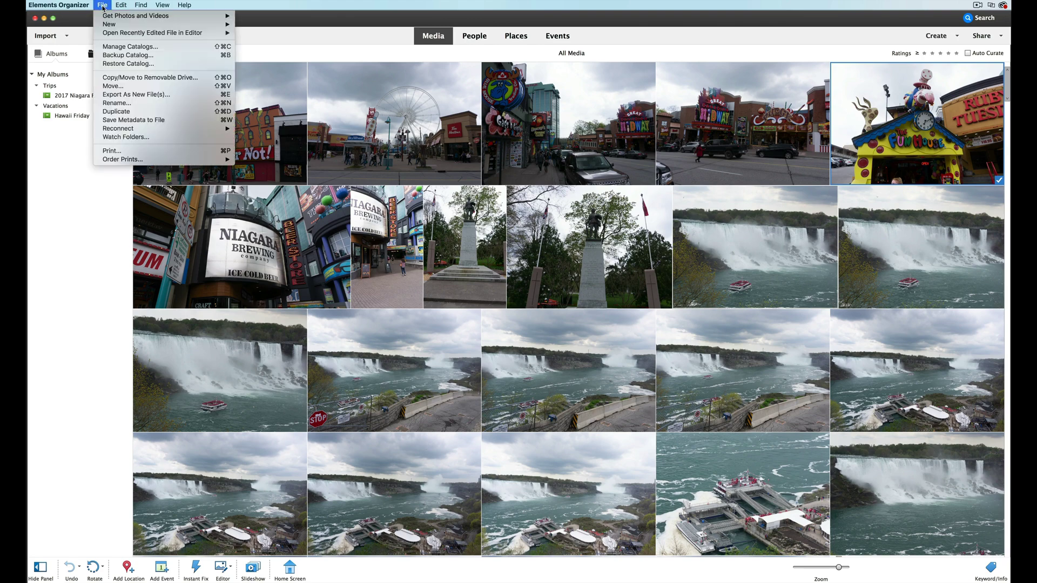
{"action": "mouse_move", "coordinate": [104, 18]}
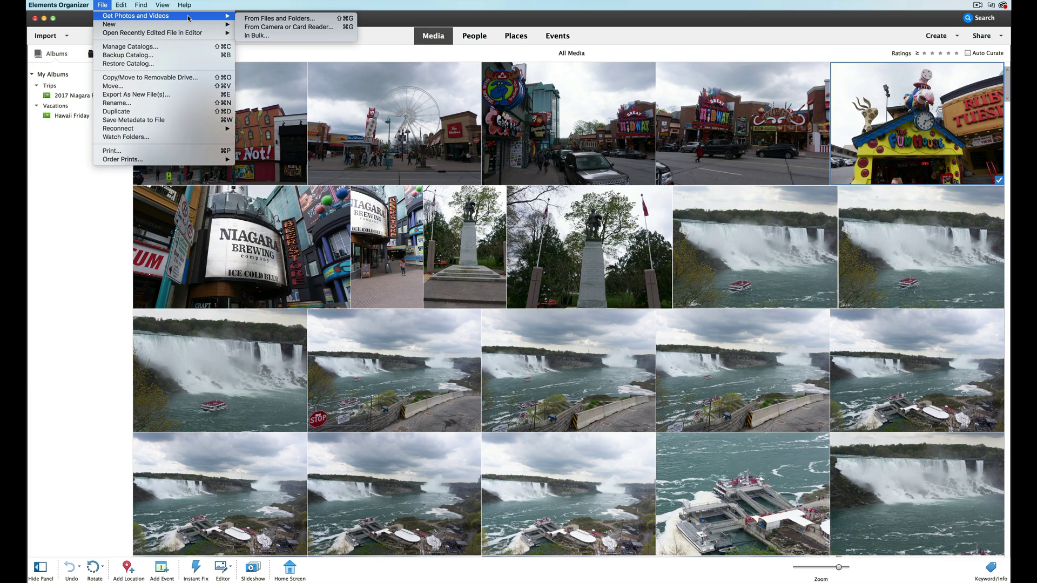
{"action": "left_click", "coordinate": [265, 20]}
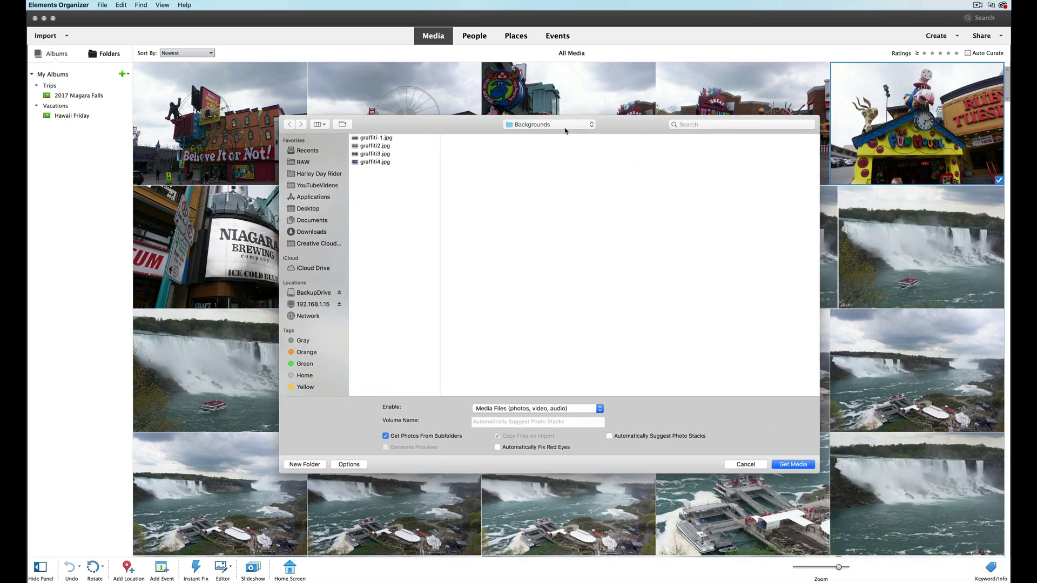
{"action": "left_click", "coordinate": [311, 306]}
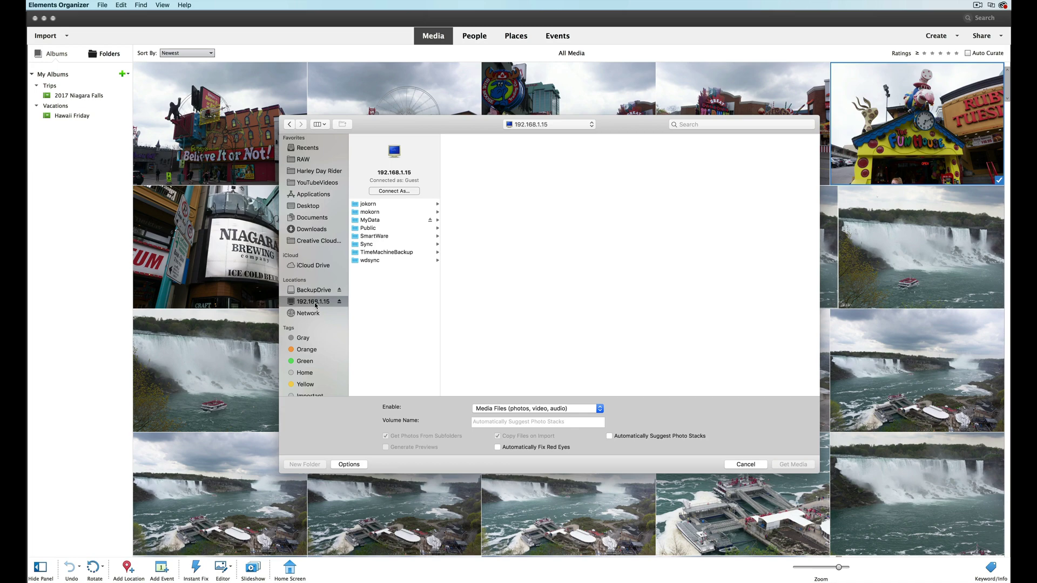
{"action": "left_click", "coordinate": [370, 221]}
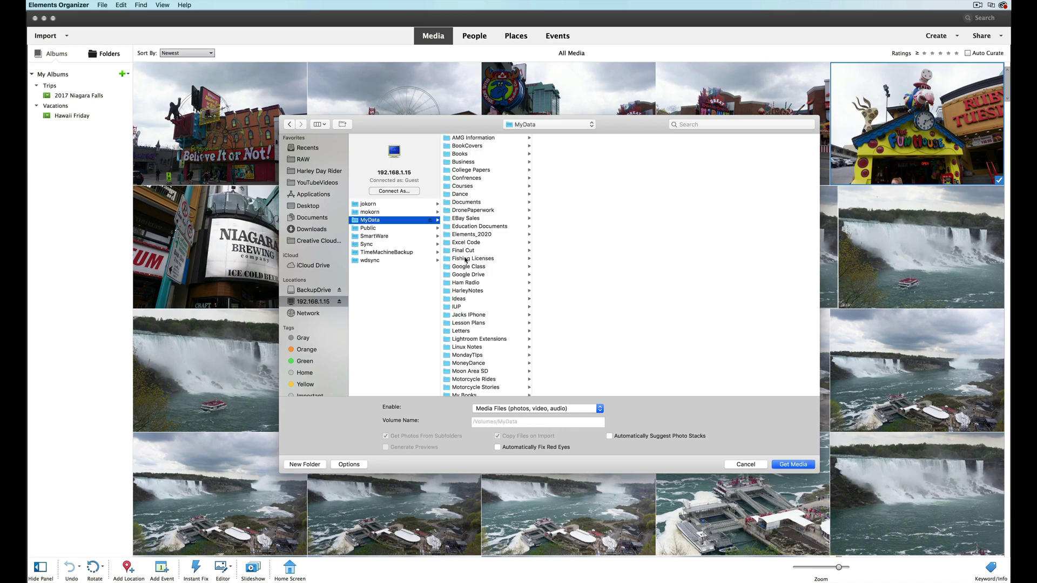
{"action": "scroll", "coordinate": [503, 276], "scroll_direction": "down", "scroll_amount": 10}
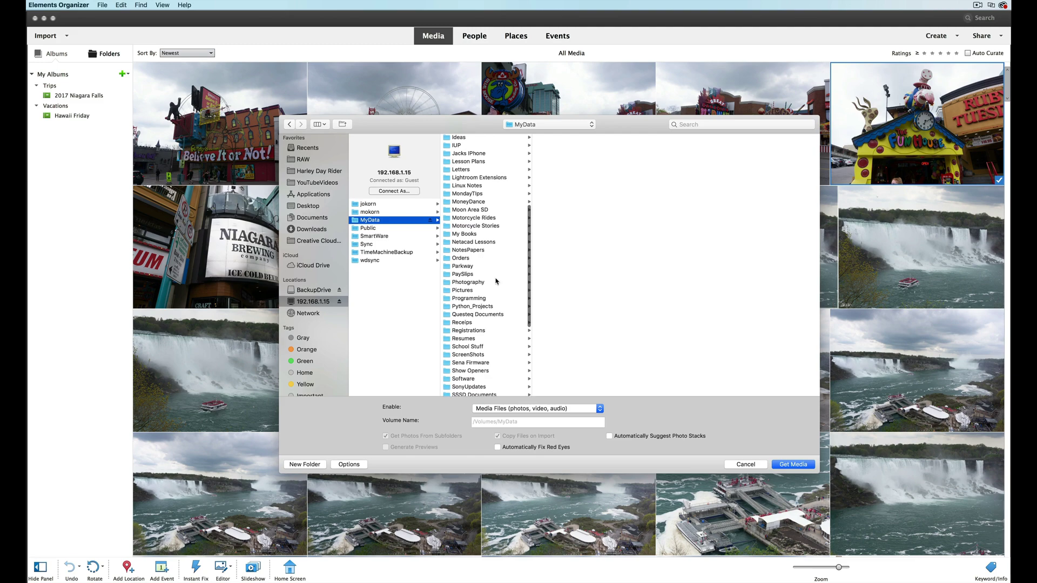
{"action": "left_click", "coordinate": [462, 293]}
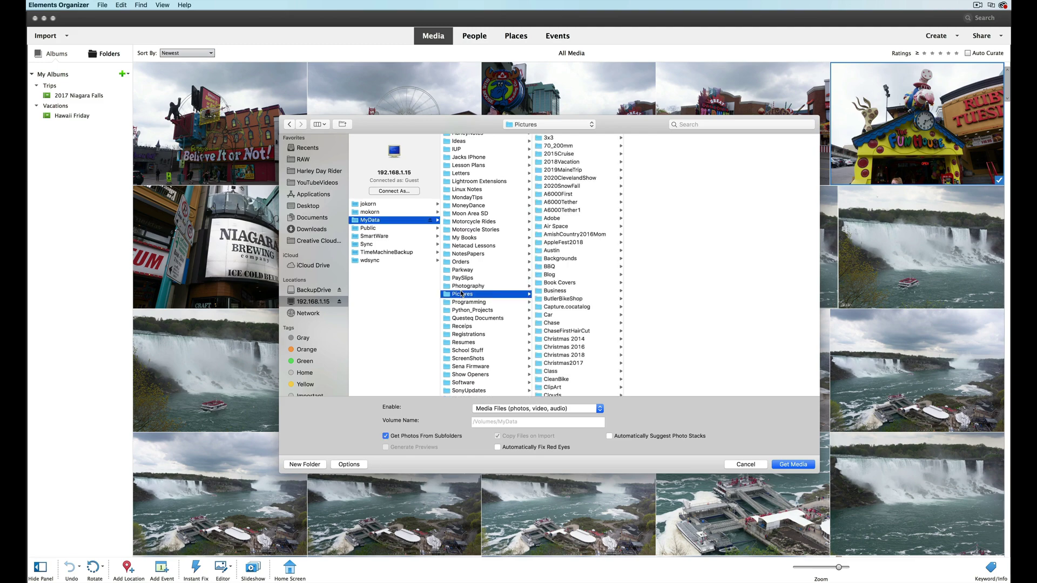
Import the photos from the 2018-10-20 folder under OhioTrainRide2018 > 2018, keeping subfolder photos included
{"action": "scroll", "coordinate": [576, 290], "scroll_direction": "down", "scroll_amount": 10}
{"action": "scroll", "coordinate": [593, 290], "scroll_direction": "down", "scroll_amount": 10}
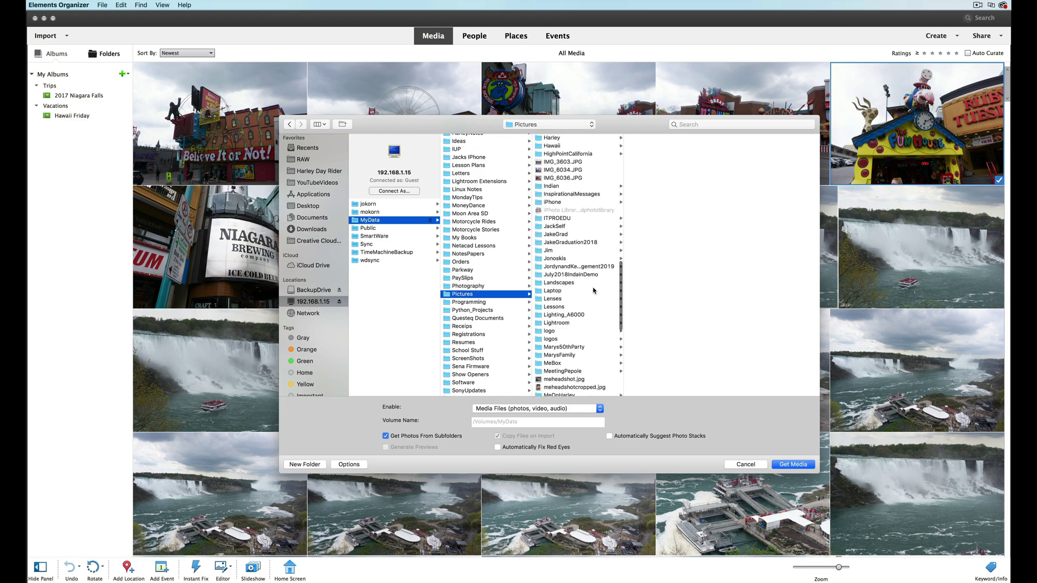
{"action": "scroll", "coordinate": [593, 290], "scroll_direction": "down", "scroll_amount": 10}
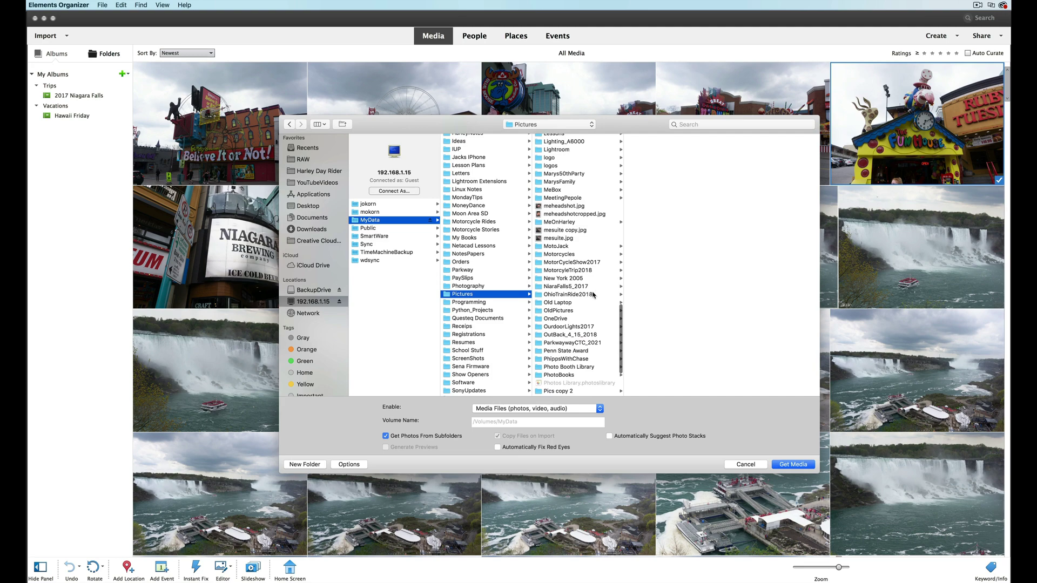
{"action": "left_click", "coordinate": [591, 294]}
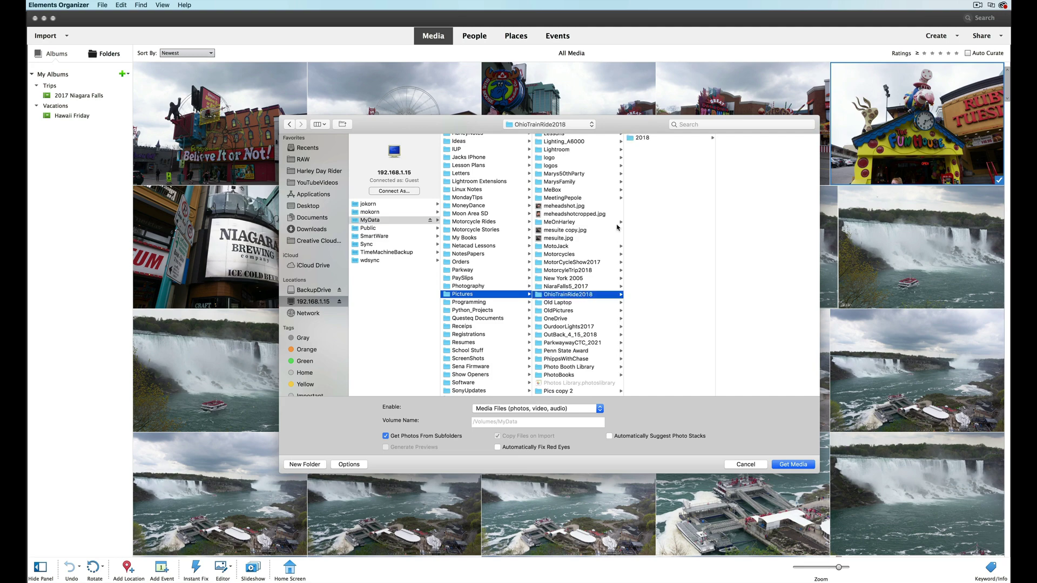
{"action": "left_click", "coordinate": [640, 140]}
{"action": "left_click", "coordinate": [729, 140]}
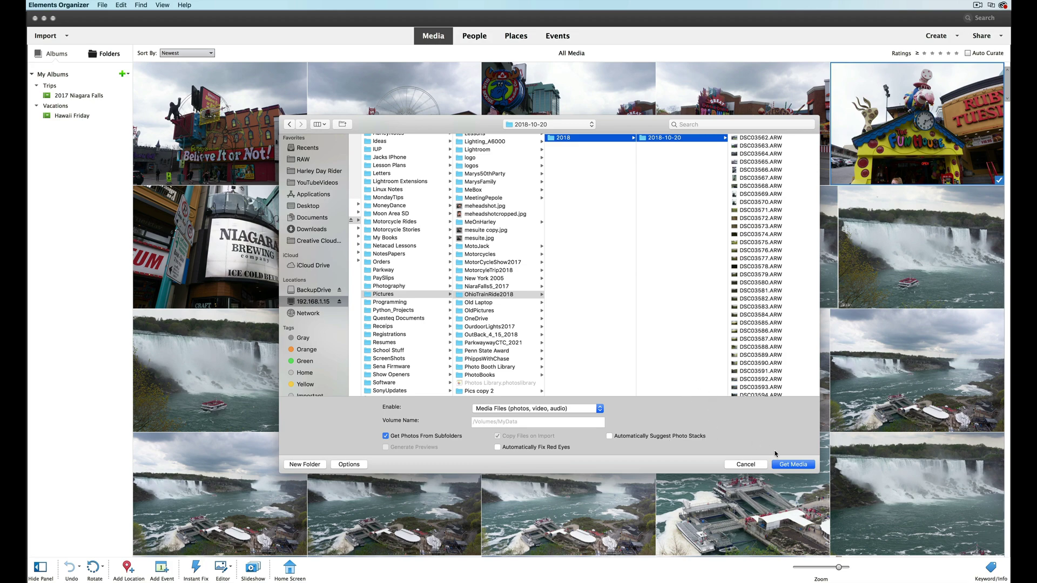
{"action": "left_click", "coordinate": [788, 465]}
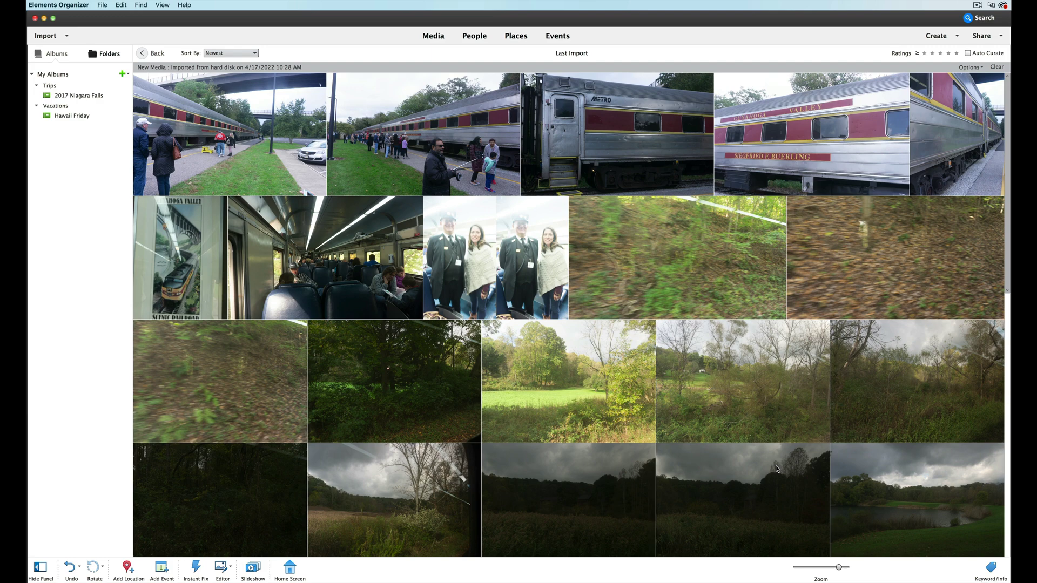
{"action": "scroll", "coordinate": [1009, 268], "scroll_direction": "down", "scroll_amount": 1}
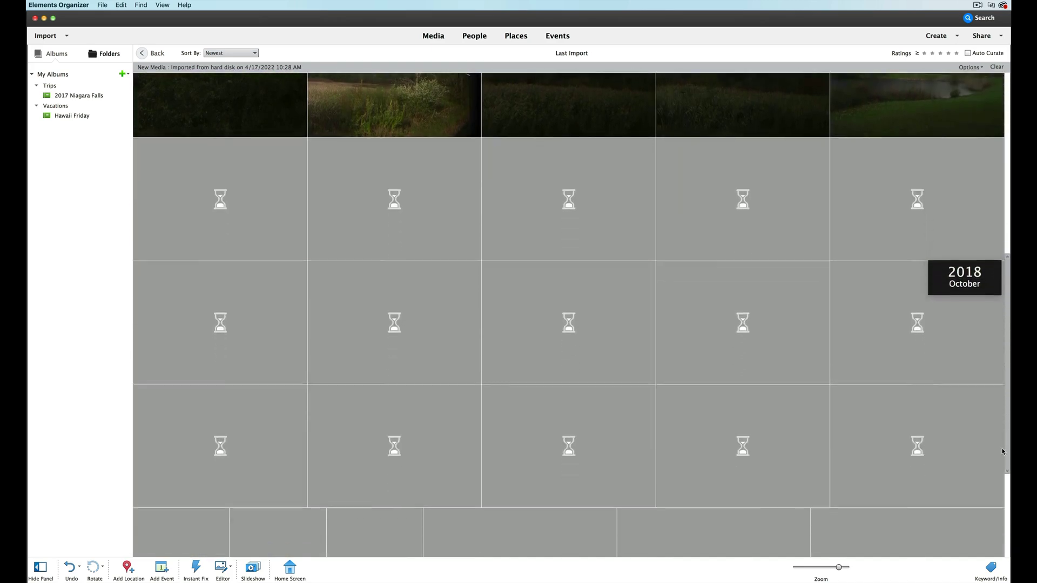
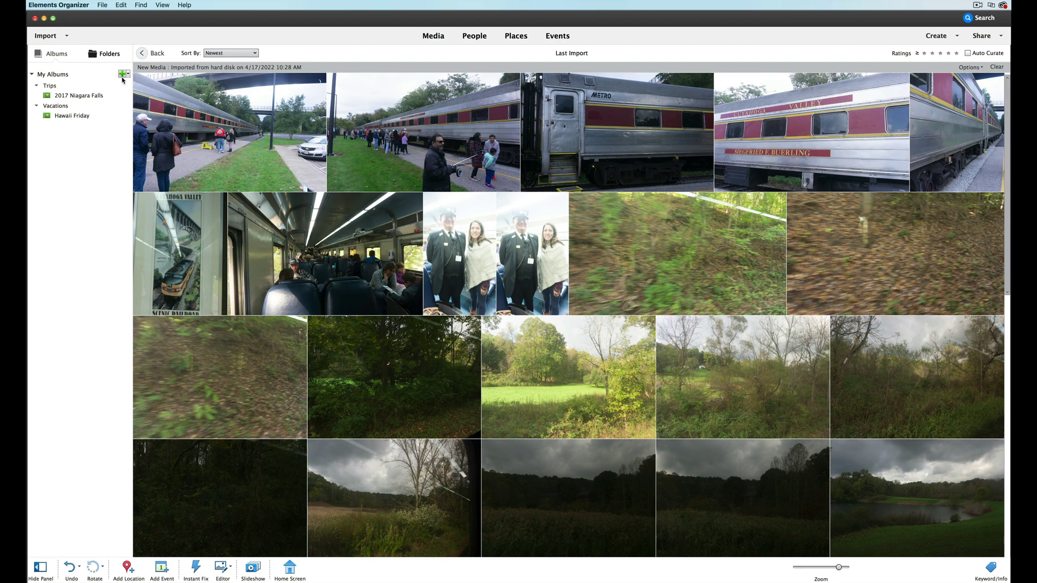
Create a top-level album category named Holidays
{"action": "left_click", "coordinate": [127, 74]}
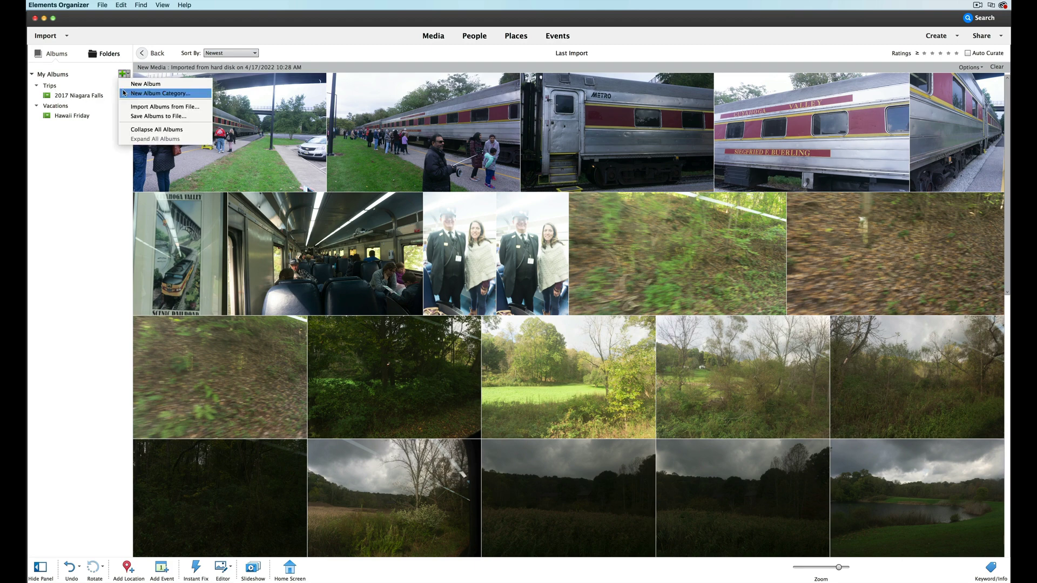
{"action": "left_click", "coordinate": [152, 95]}
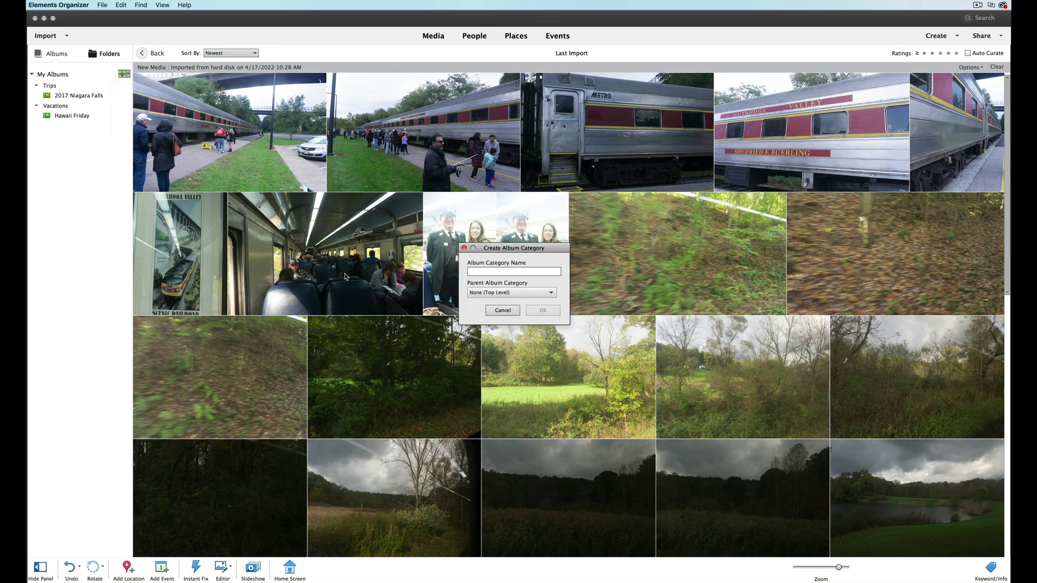
{"action": "type", "text": "Holidays"}
{"action": "left_click", "coordinate": [541, 313]}
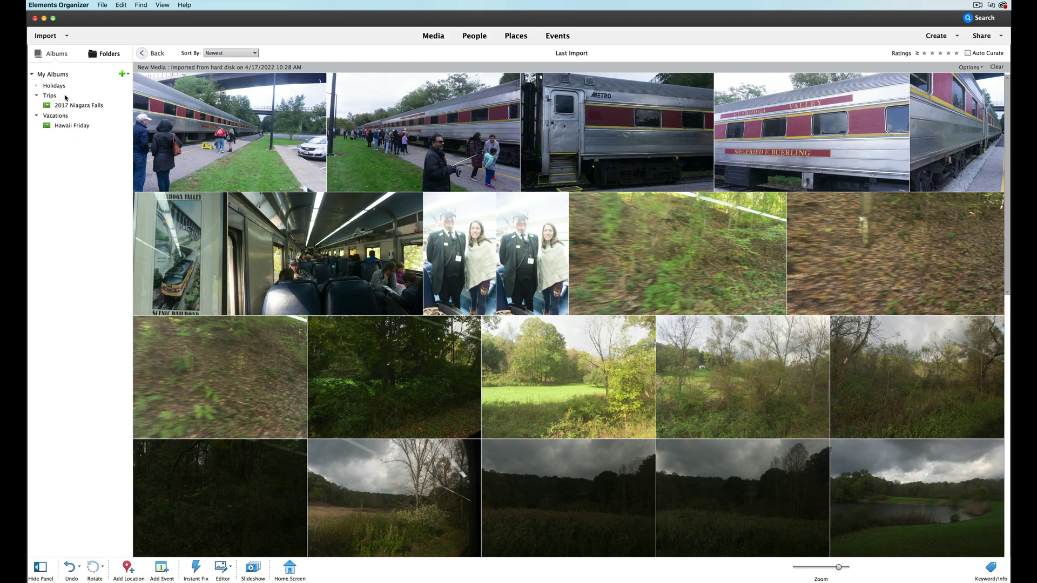
Select all the newly imported photos and create an album named 2018 Ohio Train Trip from them in the Trips category
{"action": "left_click", "coordinate": [210, 128]}
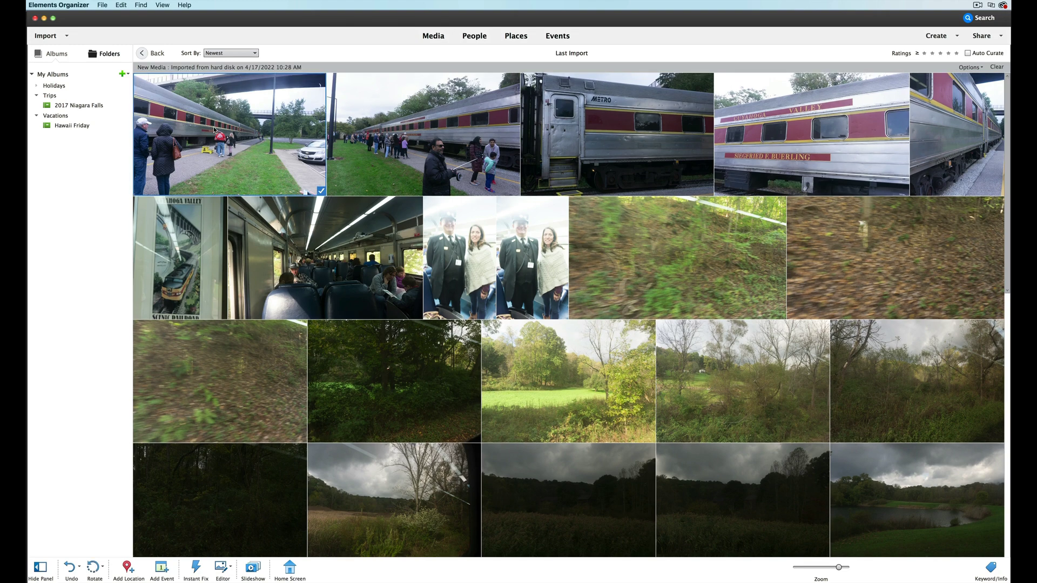
{"action": "key", "text": "super+a"}
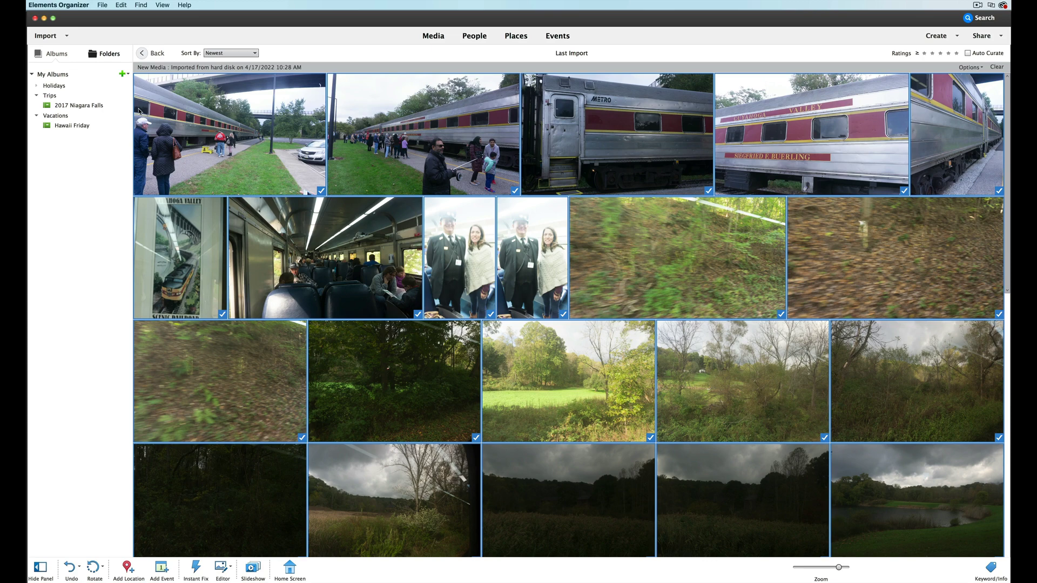
{"action": "left_click", "coordinate": [57, 97]}
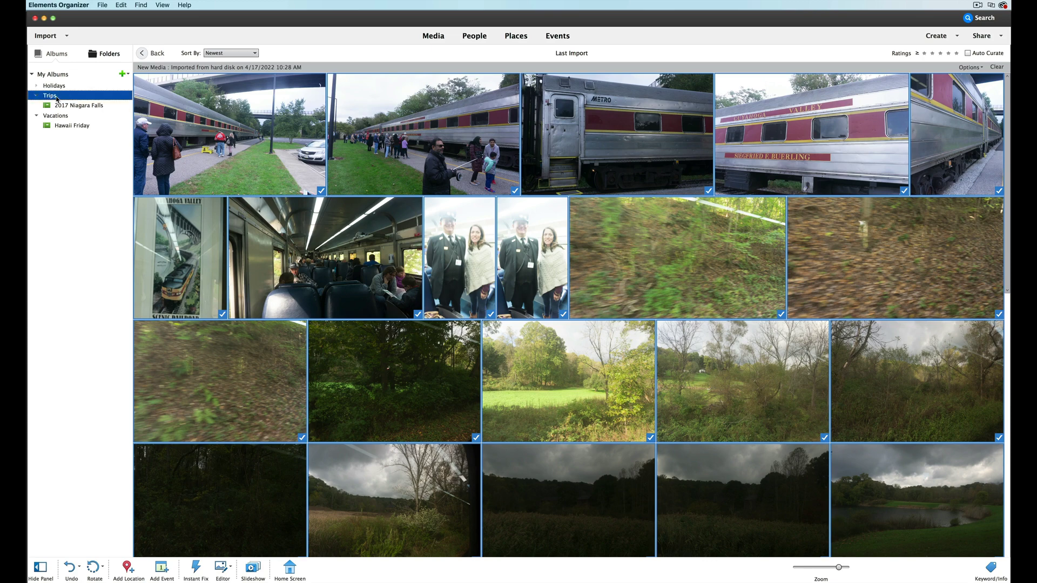
{"action": "right_click", "coordinate": [112, 98]}
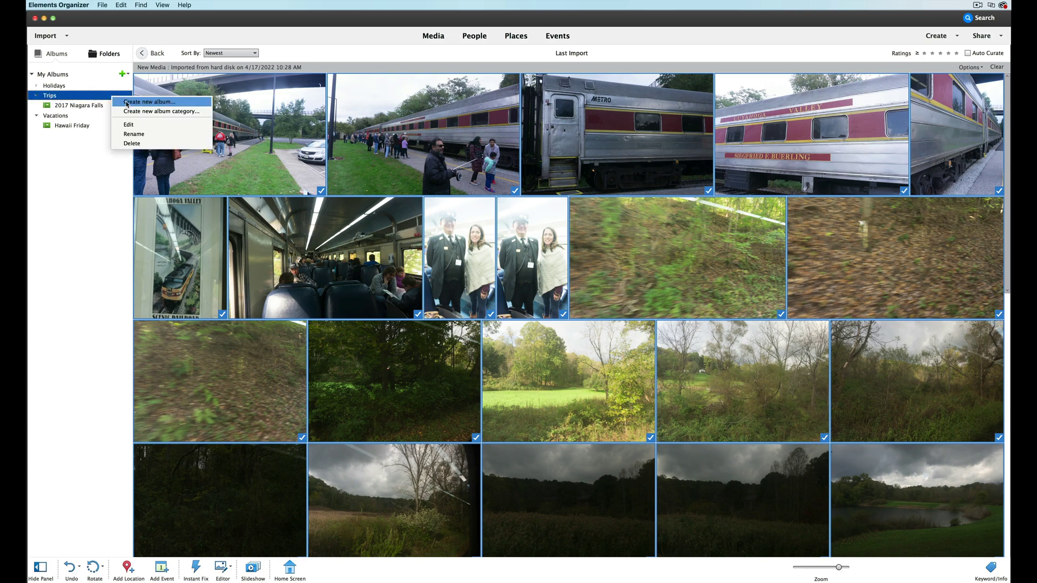
{"action": "left_click", "coordinate": [125, 102]}
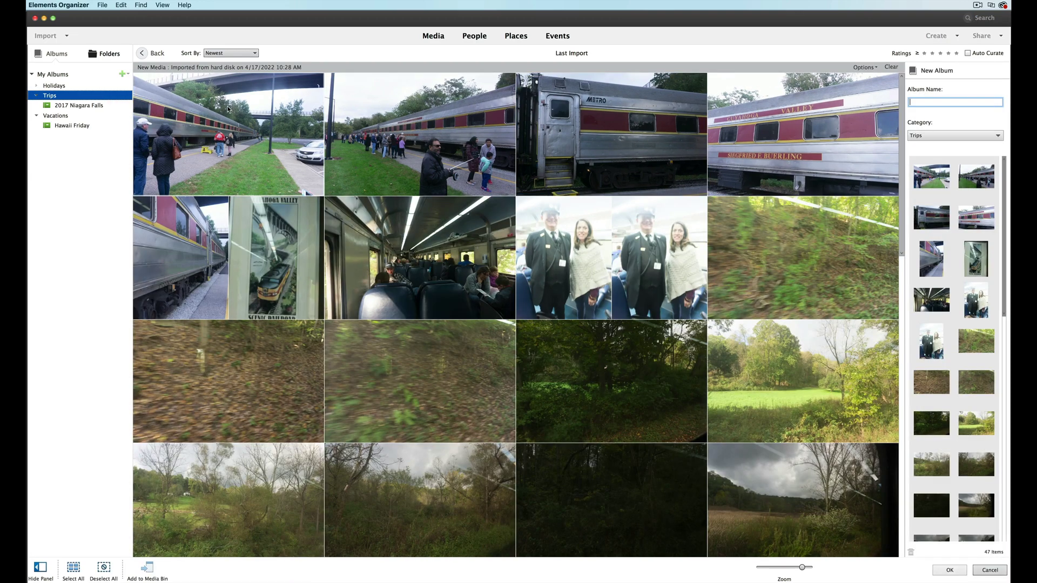
{"action": "type", "text": "2018 Ohio Train Trip"}
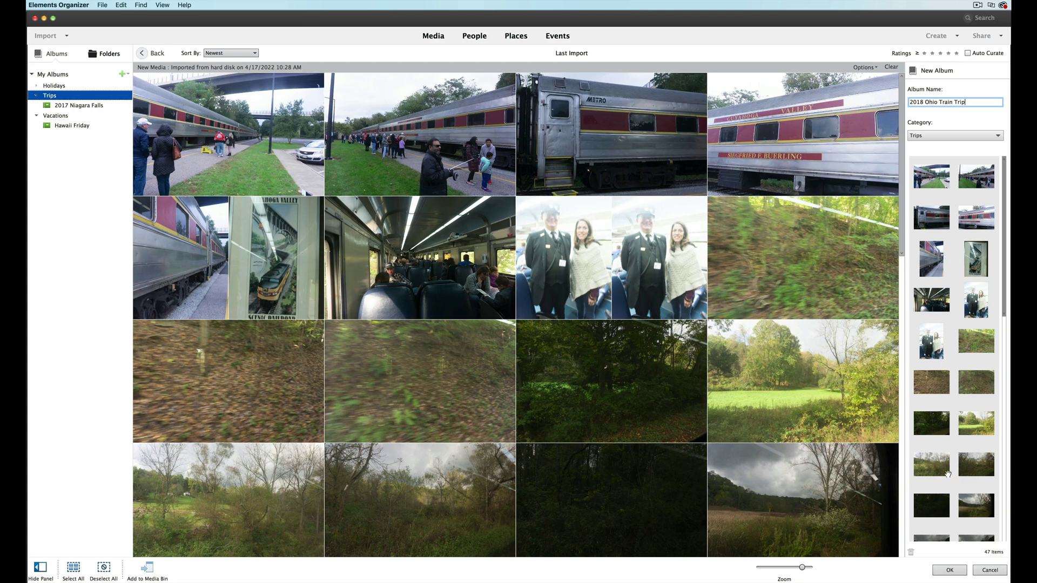
{"action": "left_click", "coordinate": [949, 571]}
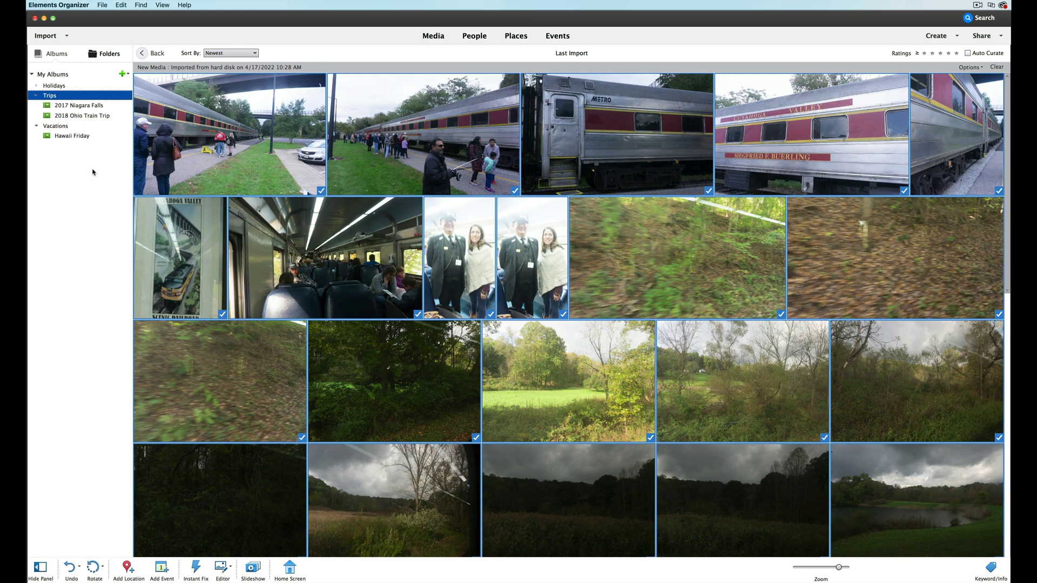
Show the photos of the 2018 Ohio Train Trip album with larger thumbnails
{"action": "left_click", "coordinate": [76, 116]}
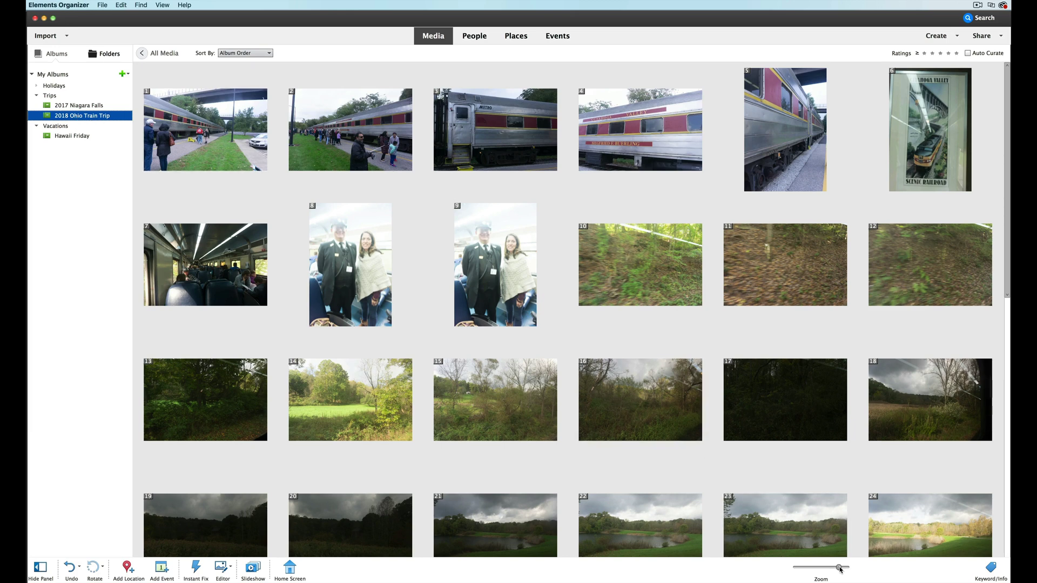
{"action": "left_click_drag", "start_coordinate": [840, 568], "coordinate": [844, 568]}
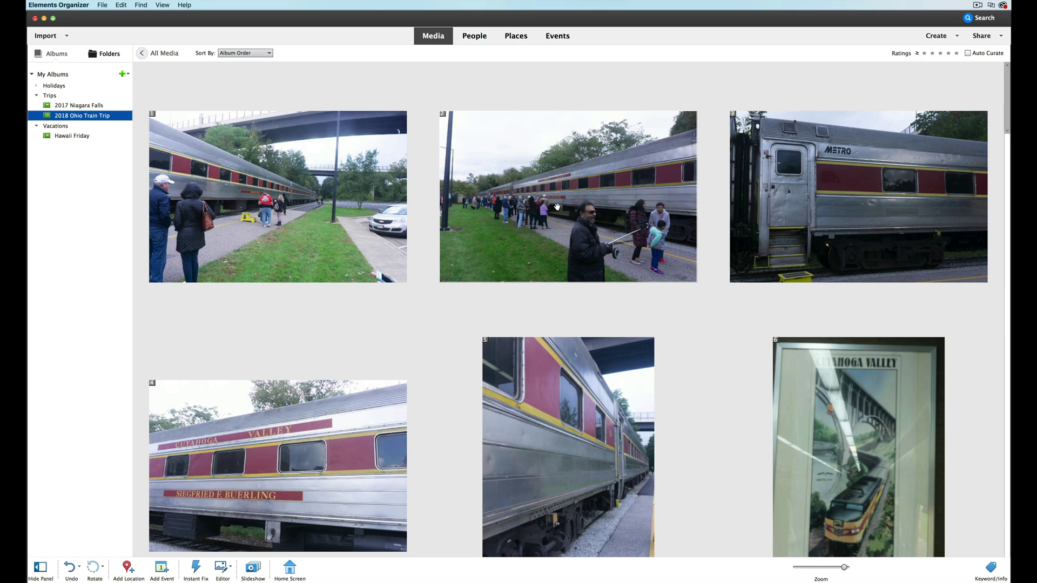
{"action": "right_click", "coordinate": [536, 189]}
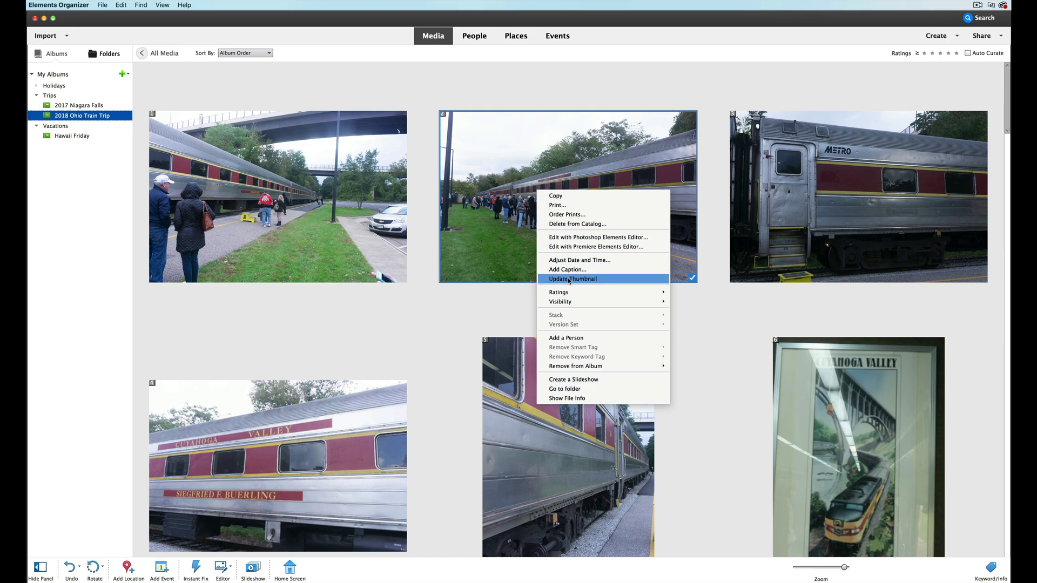
{"action": "mouse_move", "coordinate": [584, 294]}
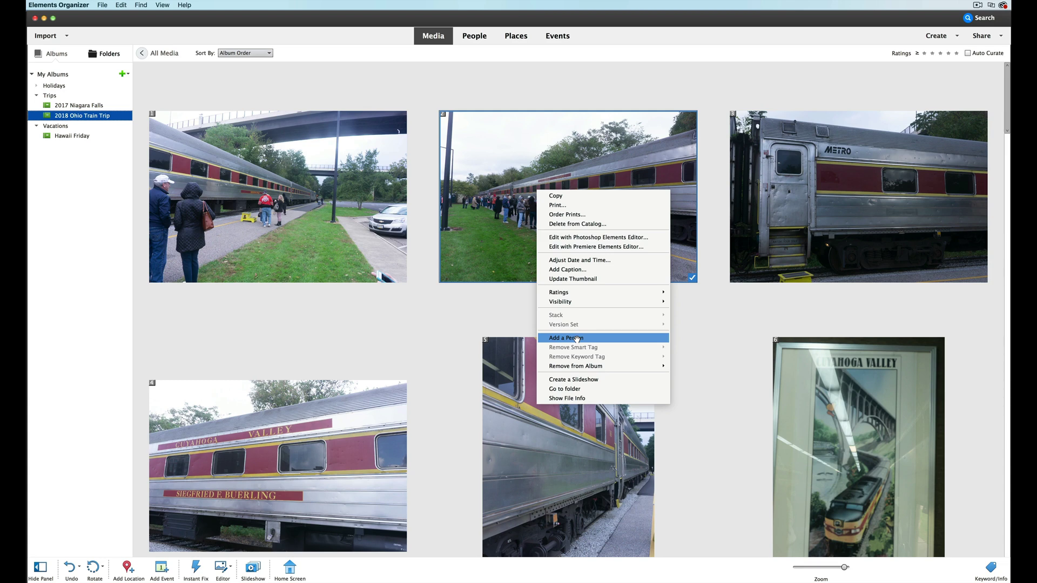
{"action": "left_click", "coordinate": [509, 277]}
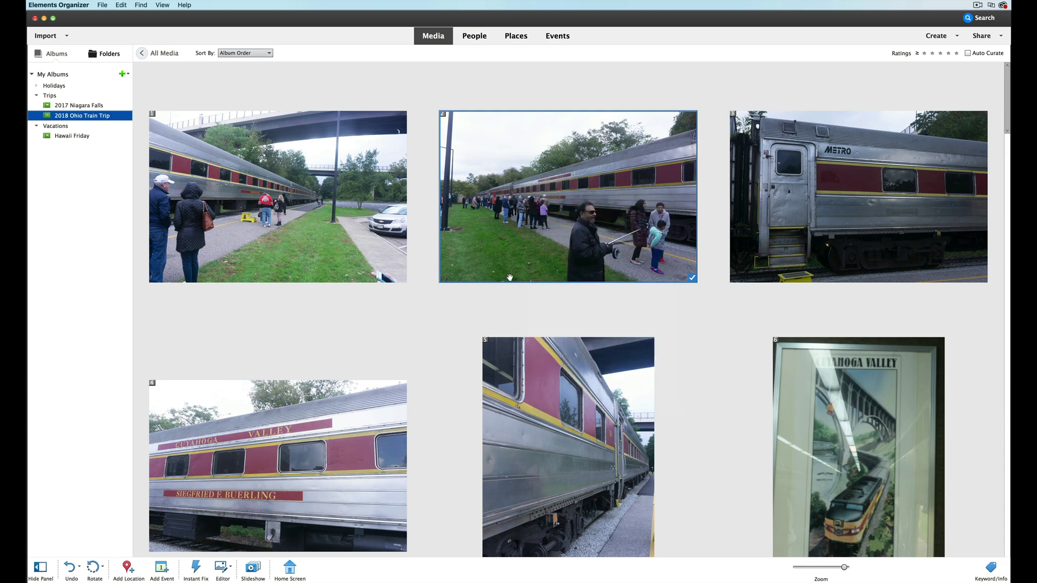
View the album's first photo on its own and browse forward one by one to the sixth photo
{"action": "double_click", "coordinate": [339, 216]}
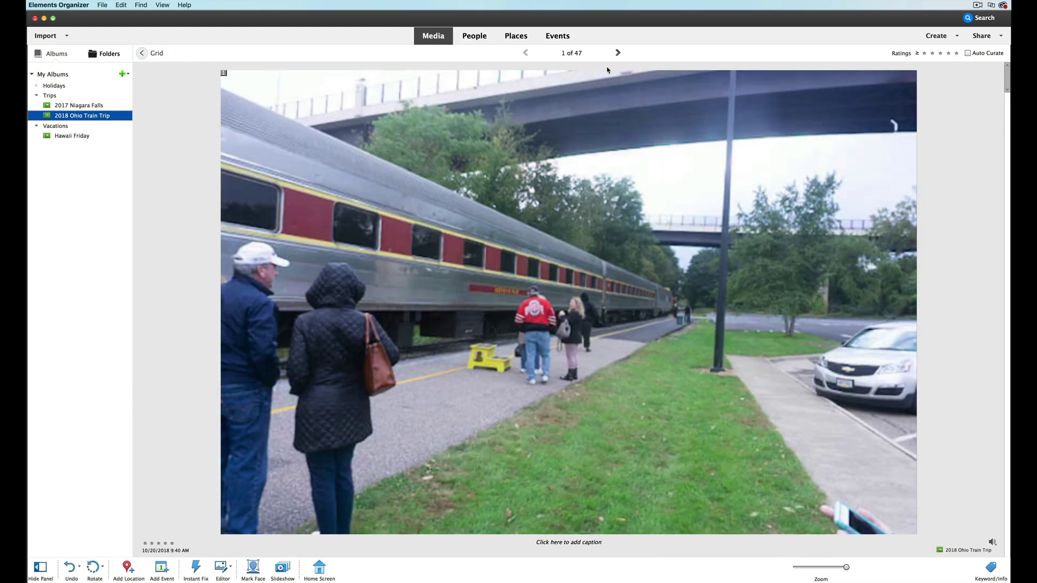
{"action": "left_click", "coordinate": [618, 52]}
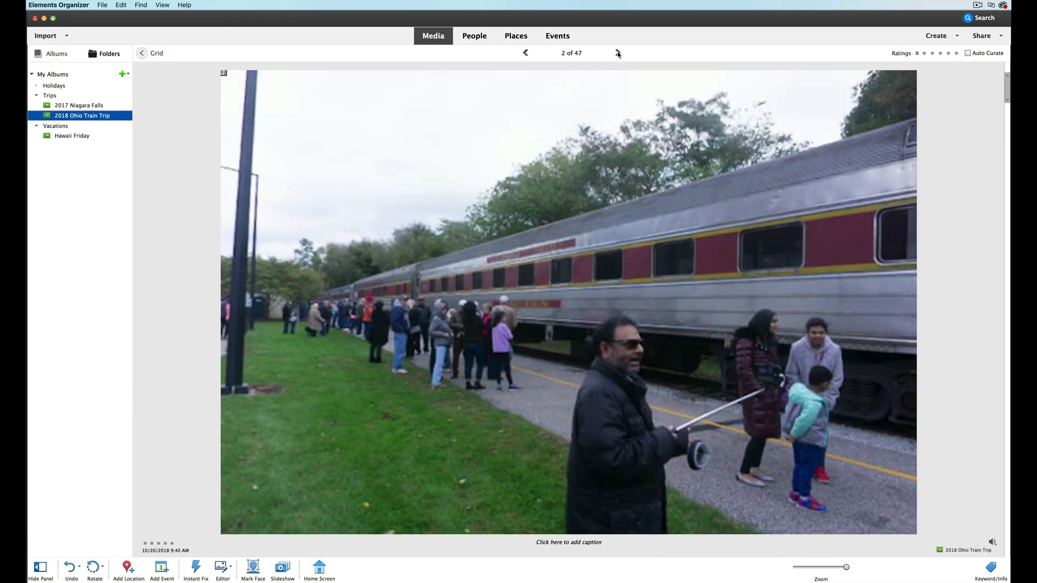
{"action": "left_click", "coordinate": [617, 52]}
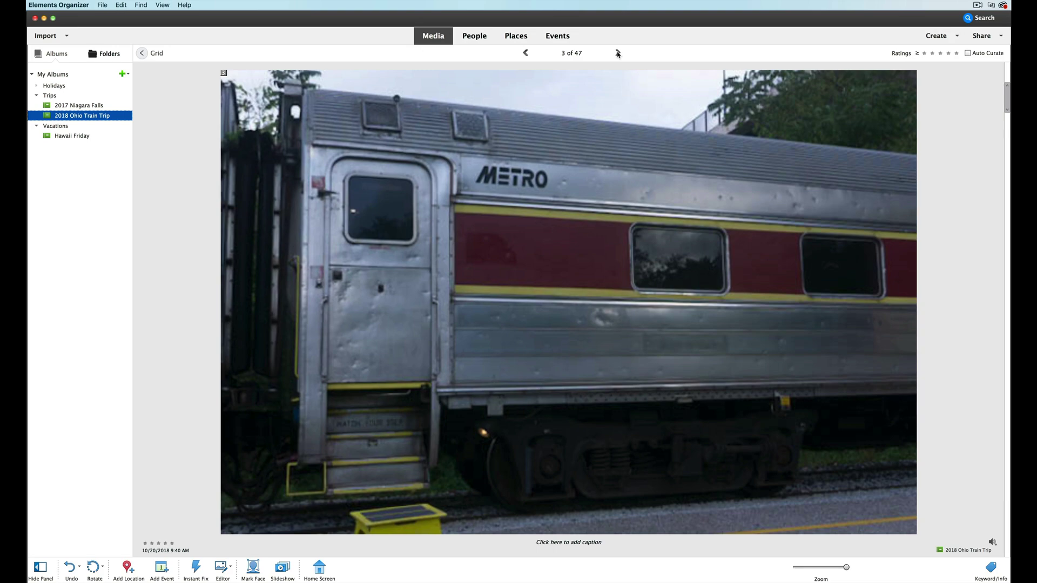
{"action": "left_click", "coordinate": [618, 52]}
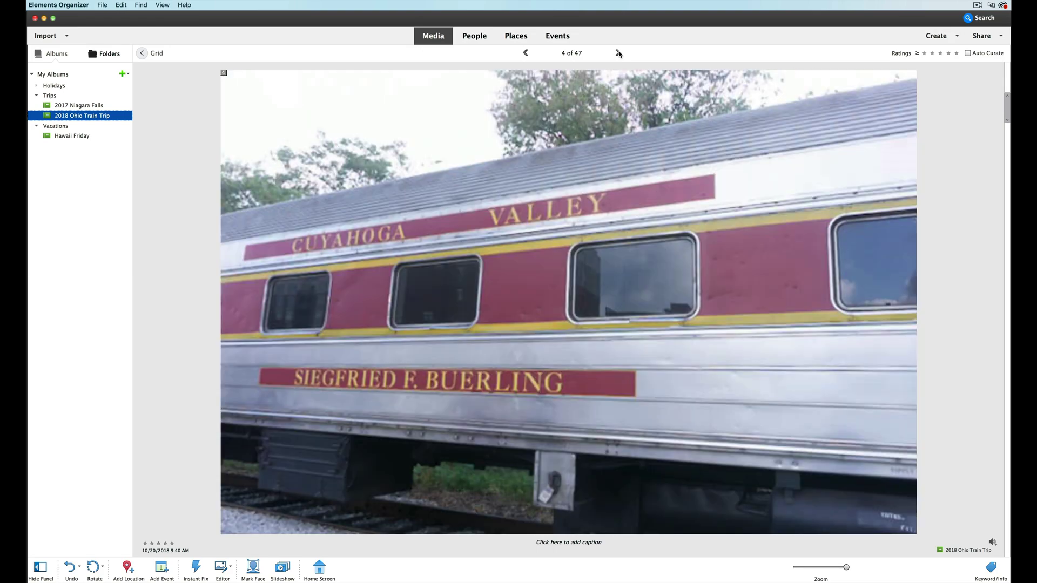
{"action": "left_click", "coordinate": [619, 52]}
{"action": "left_click", "coordinate": [619, 53]}
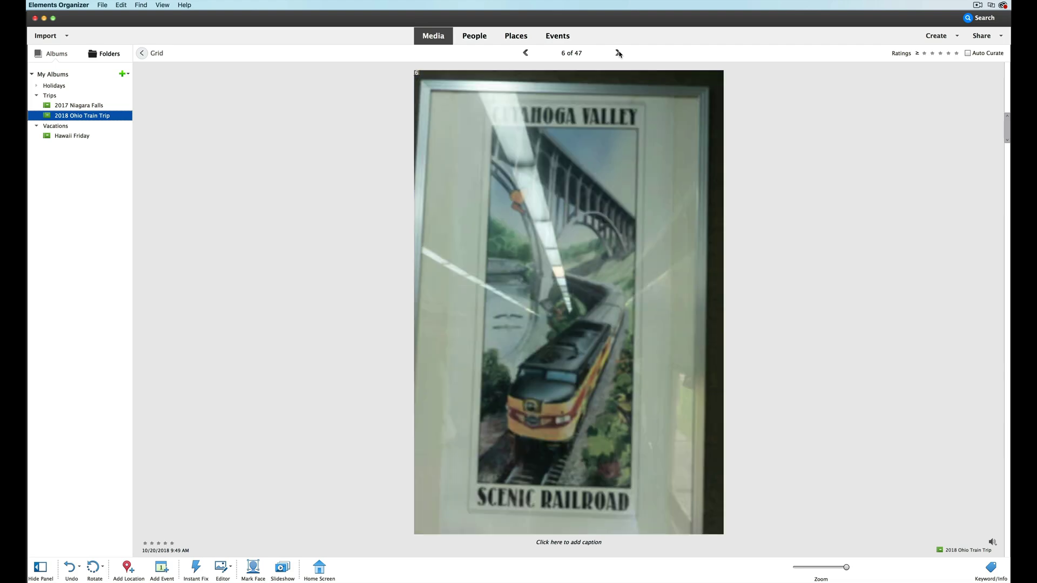
Browse forward one by one to the album's tenth photo and return to the thumbnail grid with no photo selected
{"action": "left_click", "coordinate": [618, 52]}
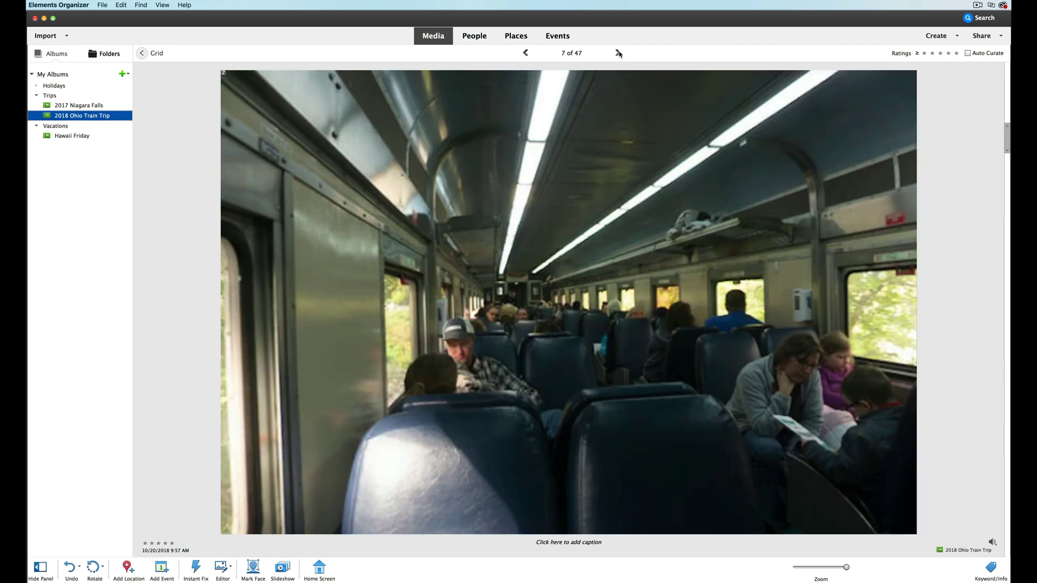
{"action": "left_click", "coordinate": [618, 53]}
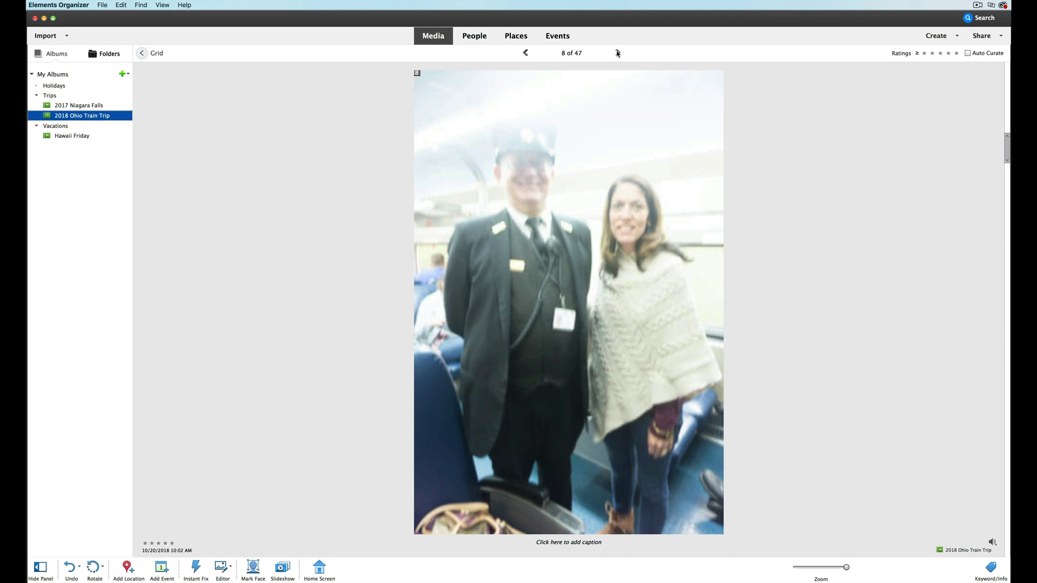
{"action": "left_click", "coordinate": [618, 53]}
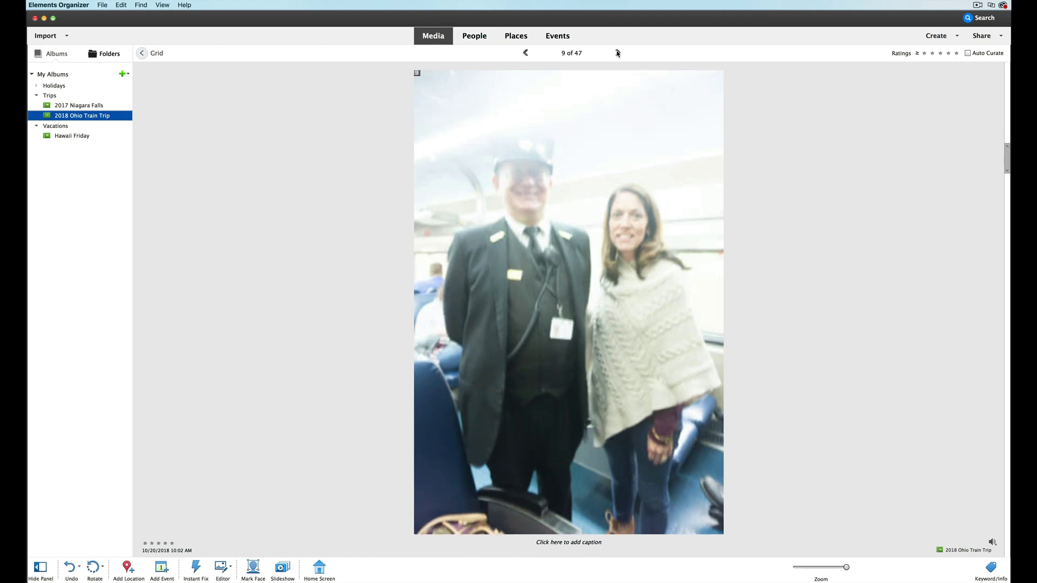
{"action": "left_click", "coordinate": [618, 52]}
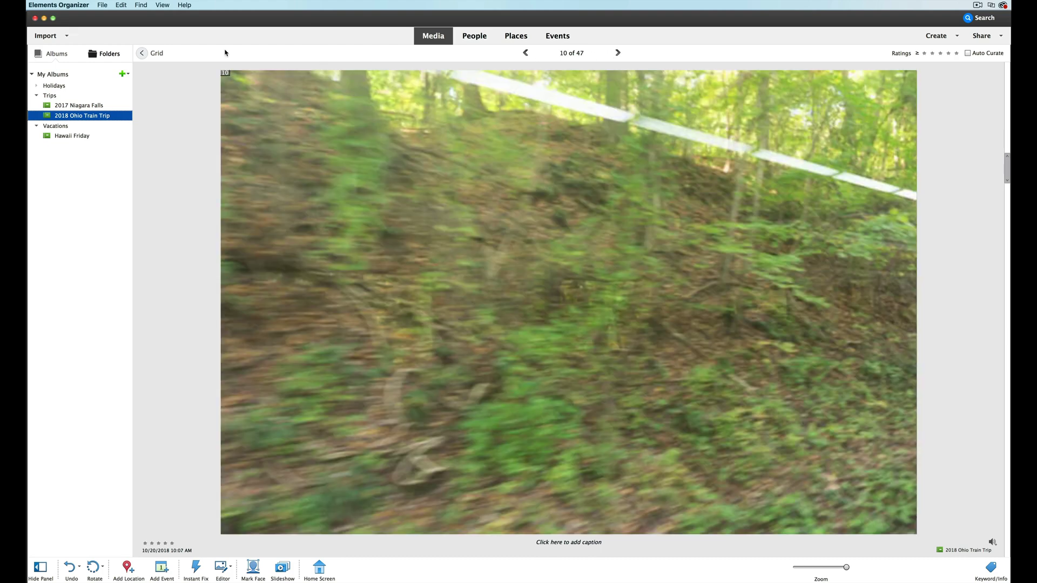
{"action": "left_click", "coordinate": [144, 54]}
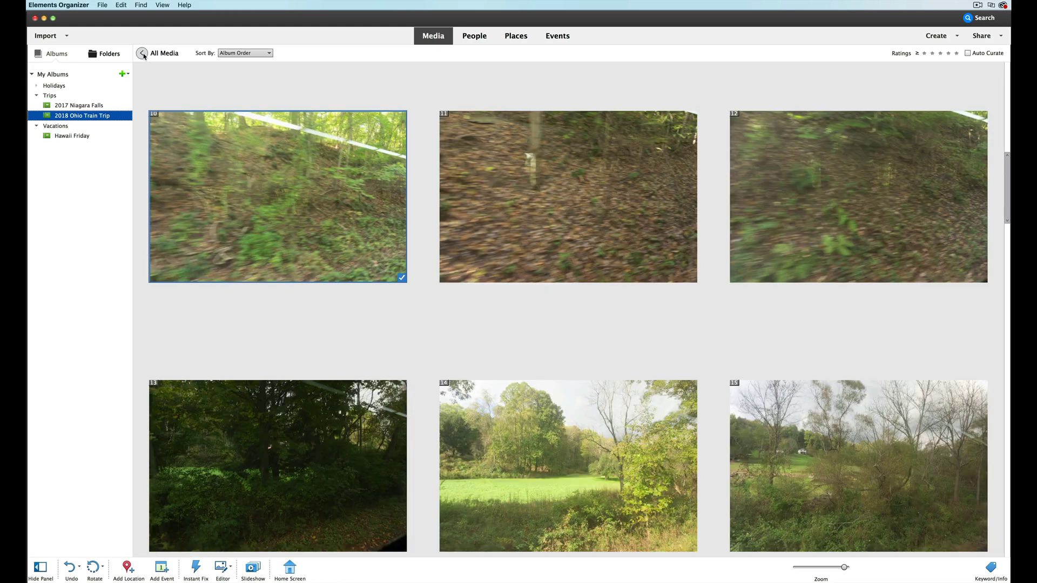
{"action": "left_click", "coordinate": [313, 86]}
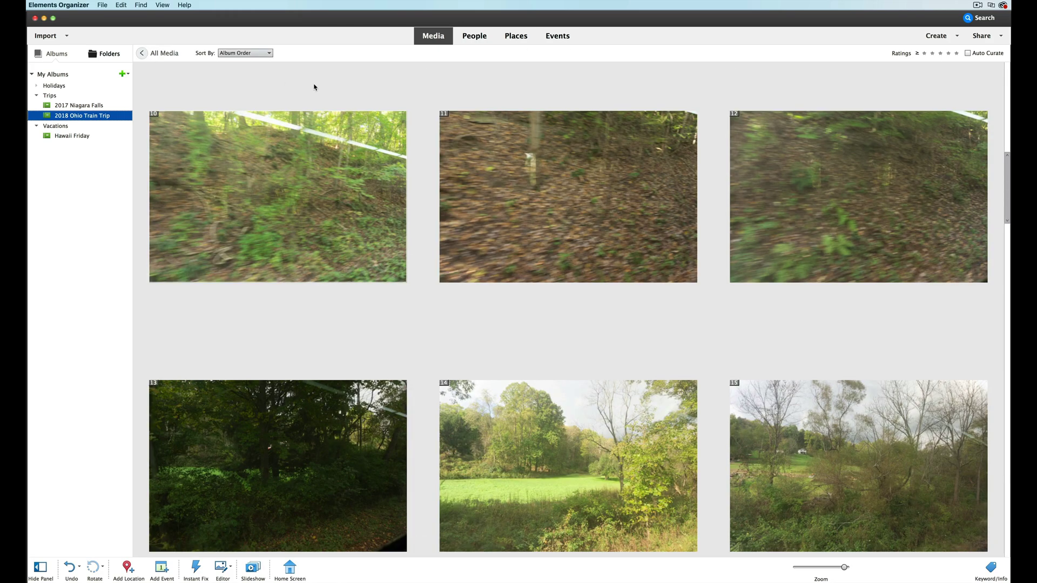